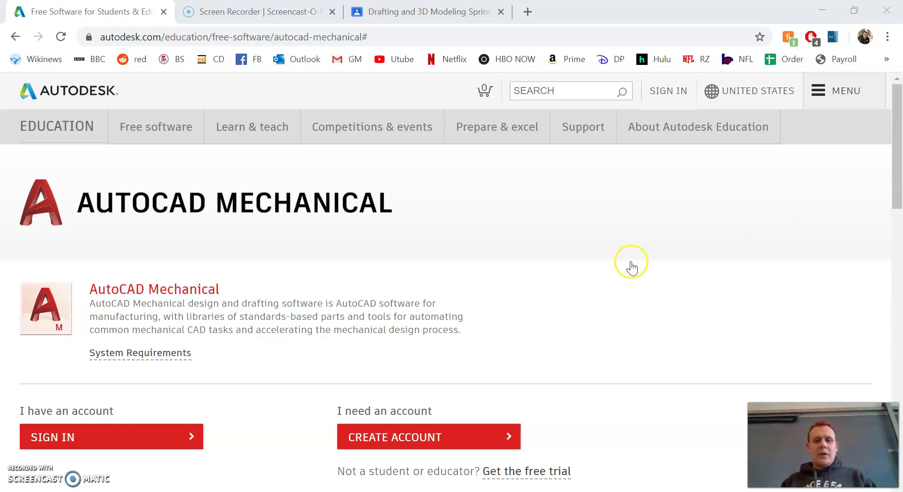
Inspect the Education page's web address and scroll through the page
{"action": "double_click", "coordinate": [132, 37]}
{"action": "double_click", "coordinate": [133, 38]}
{"action": "left_click", "coordinate": [566, 271]}
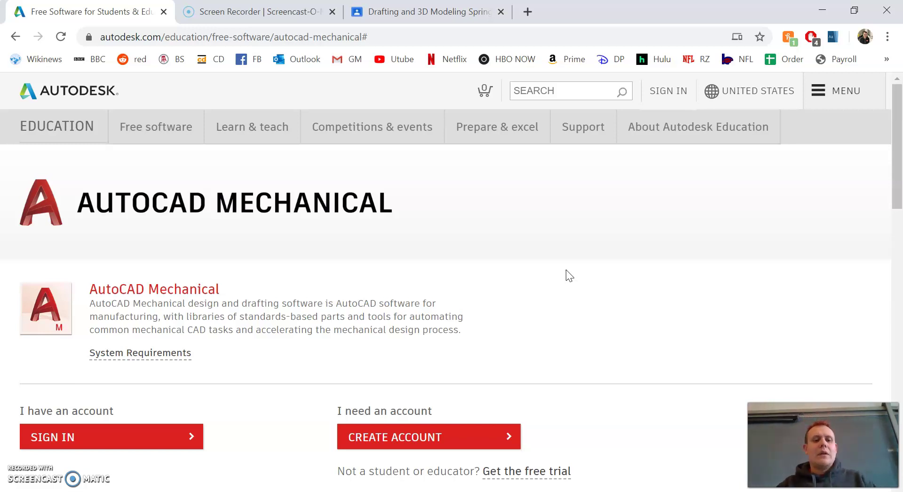
{"action": "scroll", "coordinate": [566, 270], "scroll_direction": "down", "scroll_amount": 2}
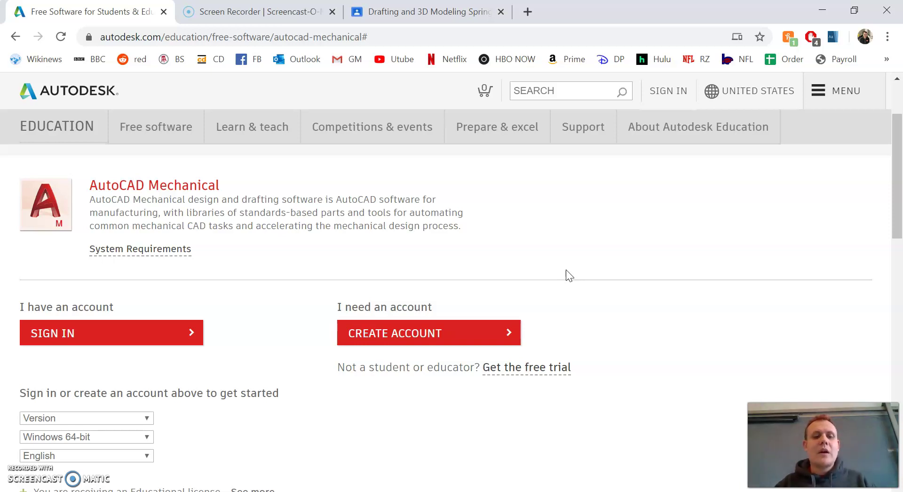
{"action": "scroll", "coordinate": [566, 270], "scroll_direction": "up", "scroll_amount": 2}
{"action": "scroll", "coordinate": [566, 270], "scroll_direction": "down", "scroll_amount": 3}
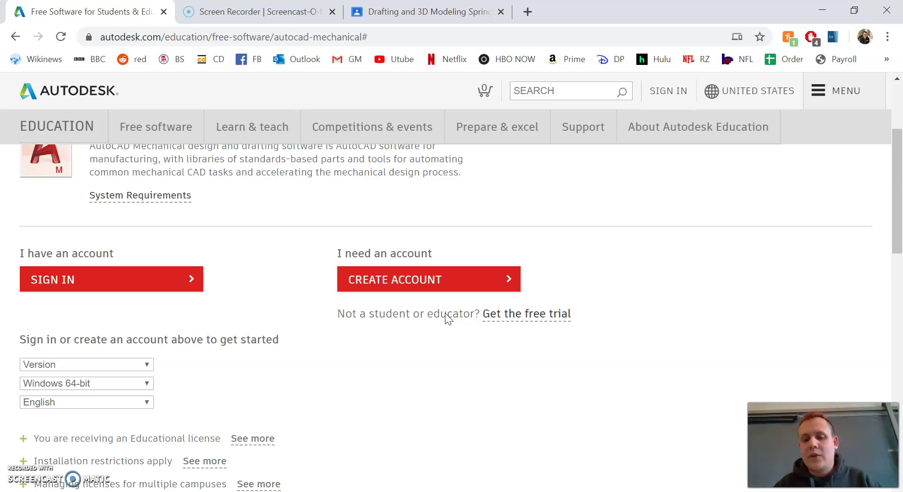
Start a new education account and set the country to United States
{"action": "left_click", "coordinate": [436, 282]}
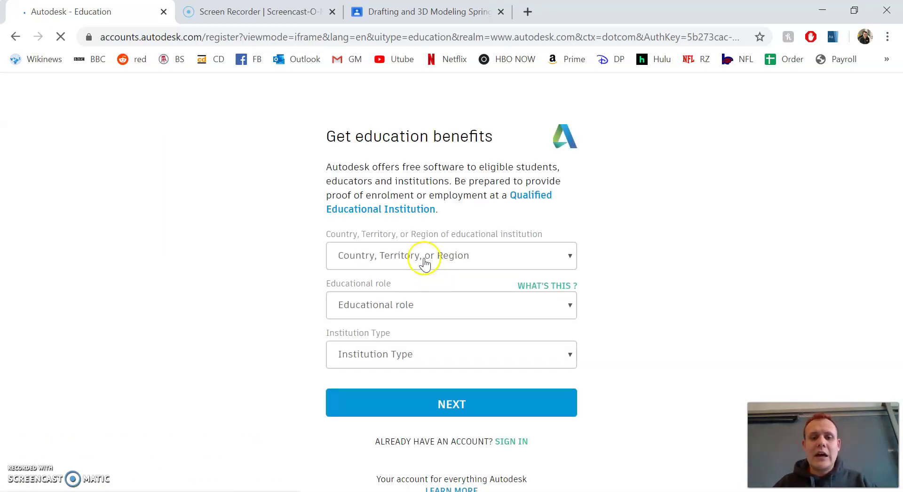
{"action": "left_click", "coordinate": [425, 257]}
{"action": "type", "text": "un"}
{"action": "key", "text": "Down"}
{"action": "key", "text": "Down"}
{"action": "key", "text": "Down"}
{"action": "key", "text": "Up"}
{"action": "key", "text": "Return"}
{"action": "key", "text": "Tab"}
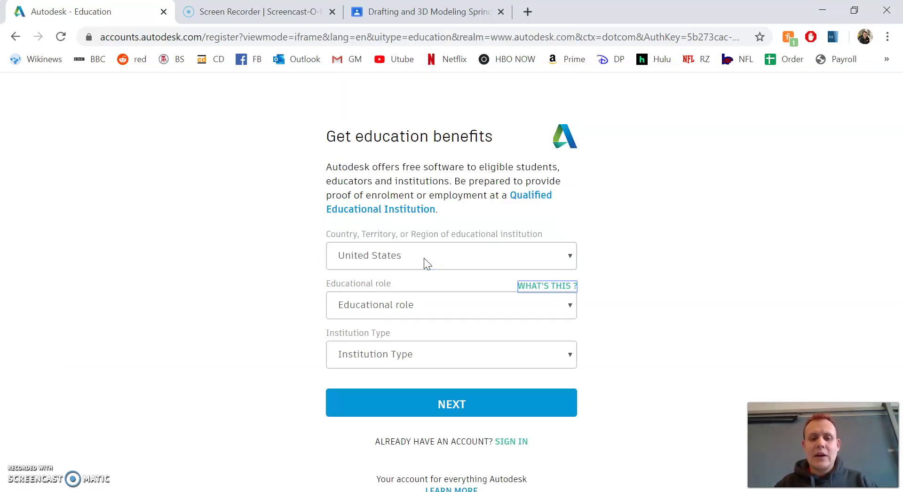
Choose Student as the educational role and High School/Secondary as the institution type
{"action": "left_click", "coordinate": [395, 300]}
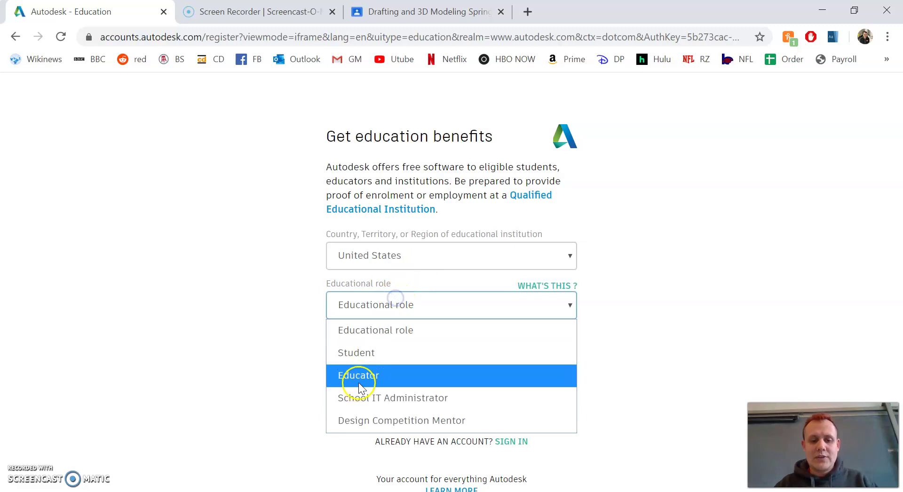
{"action": "left_click", "coordinate": [365, 354]}
{"action": "left_click", "coordinate": [386, 354]}
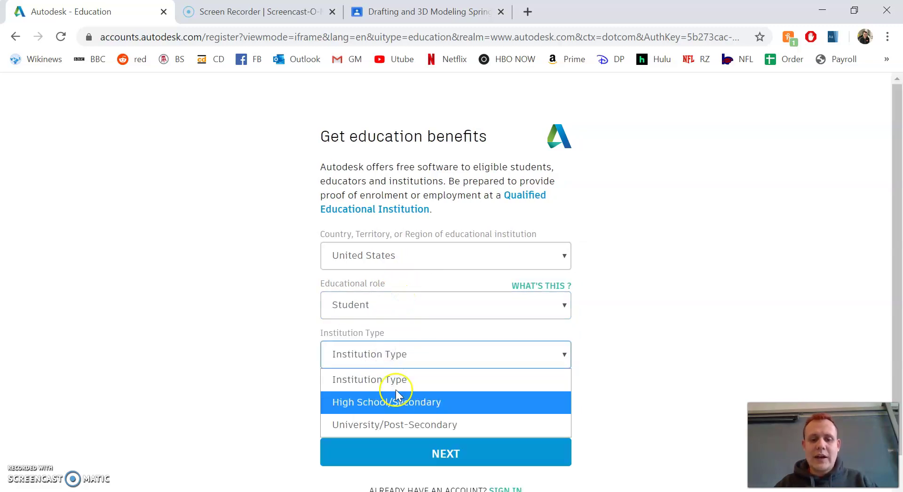
{"action": "left_click", "coordinate": [395, 402]}
Enter a birth month, day and year, then submit the eligibility details
{"action": "left_click", "coordinate": [375, 406]}
{"action": "left_click", "coordinate": [374, 366]}
{"action": "left_click", "coordinate": [455, 405]}
{"action": "left_click", "coordinate": [451, 365]}
{"action": "left_click", "coordinate": [535, 407]}
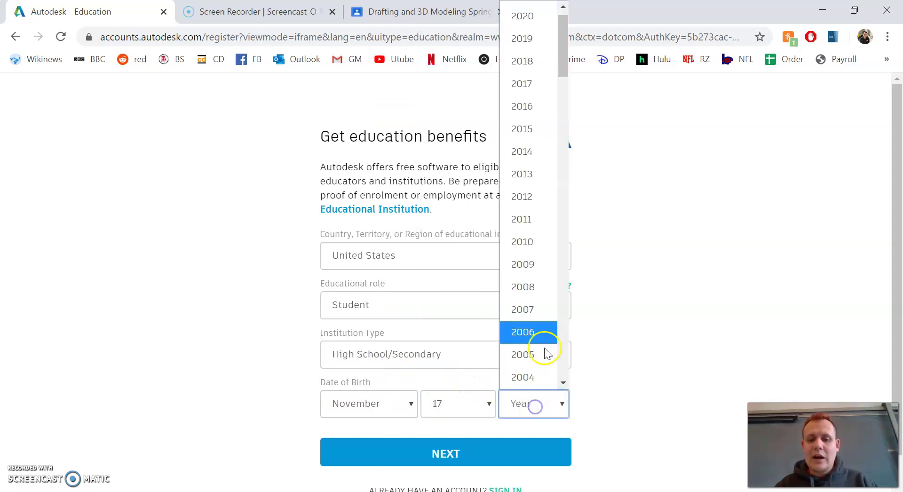
{"action": "scroll", "coordinate": [534, 326], "scroll_direction": "down", "scroll_amount": 3}
{"action": "left_click", "coordinate": [535, 274]}
{"action": "left_click", "coordinate": [516, 448]}
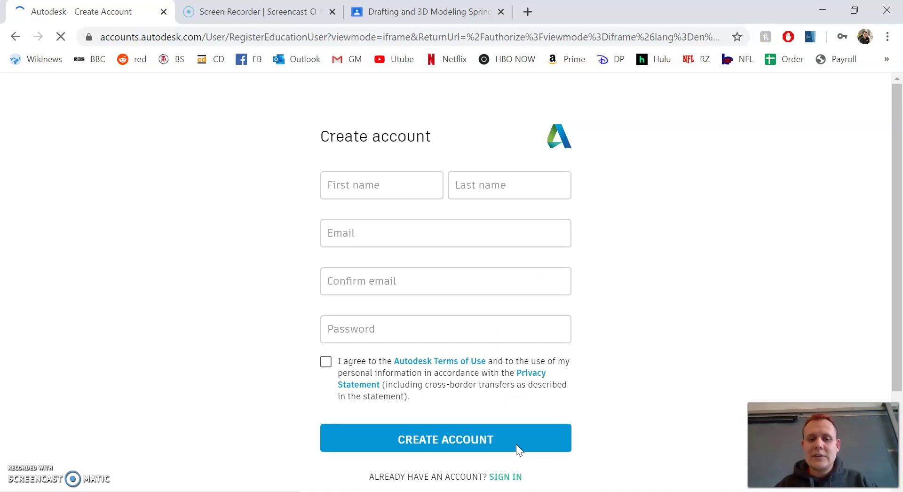
Autofill the saved name and replace the e-mail with the school e-mail address
{"action": "left_click", "coordinate": [359, 185]}
{"action": "left_click", "coordinate": [365, 221]}
{"action": "left_click", "coordinate": [357, 232]}
{"action": "key", "text": "ctrl+a"}
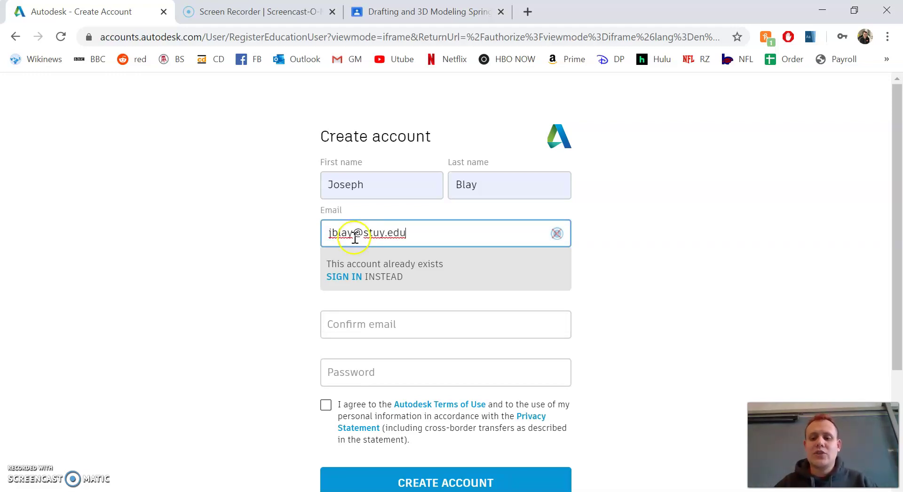
Repeat the school e-mail in Confirm email and move to the Password field
{"action": "left_click", "coordinate": [376, 322]}
{"action": "left_click", "coordinate": [378, 323]}
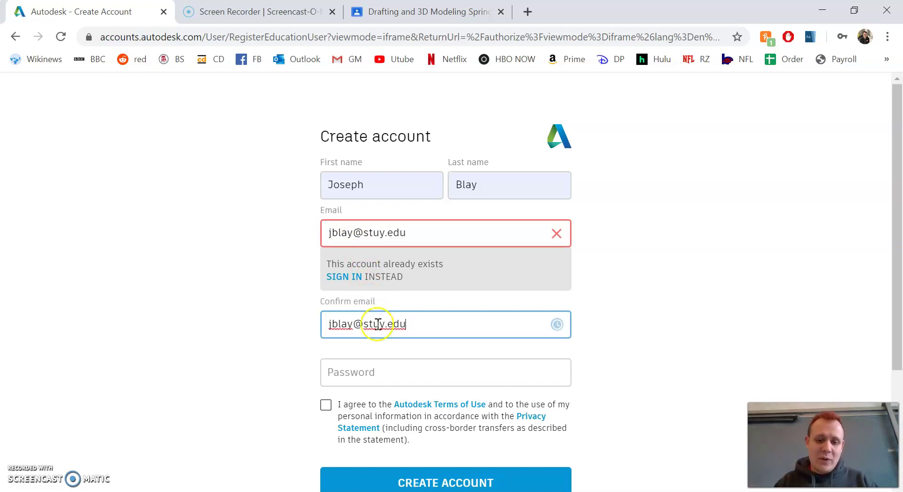
{"action": "left_click", "coordinate": [405, 369]}
{"action": "left_click", "coordinate": [259, 362]}
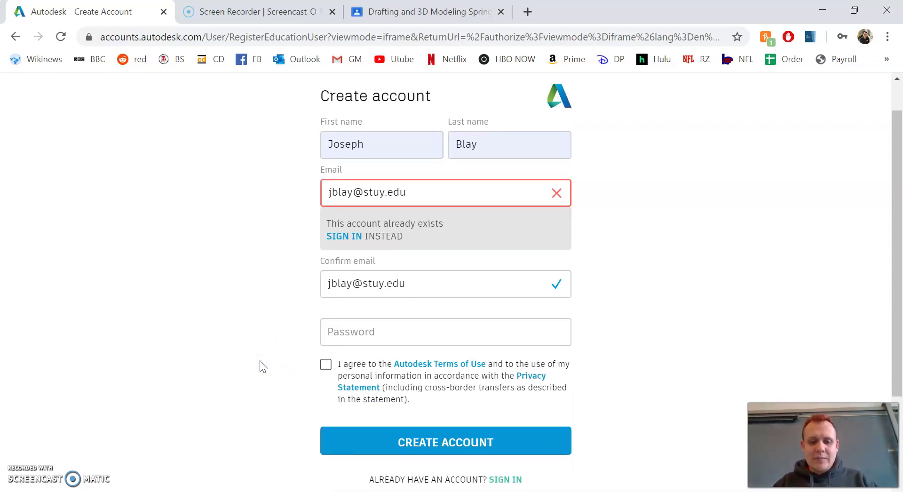
{"action": "scroll", "coordinate": [373, 427], "scroll_direction": "down", "scroll_amount": 3}
{"action": "scroll", "coordinate": [375, 428], "scroll_direction": "up", "scroll_amount": 1}
{"action": "scroll", "coordinate": [484, 377], "scroll_direction": "down", "scroll_amount": 1}
Sign in with the existing account, staying signed in, and dismiss the password-check warning
{"action": "left_click", "coordinate": [515, 382]}
{"action": "left_click", "coordinate": [420, 260]}
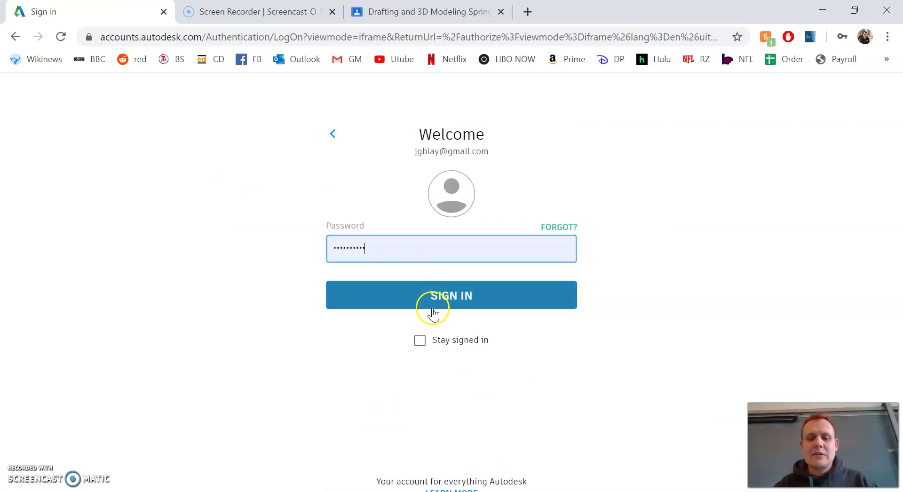
{"action": "left_click", "coordinate": [421, 339]}
{"action": "left_click", "coordinate": [443, 304]}
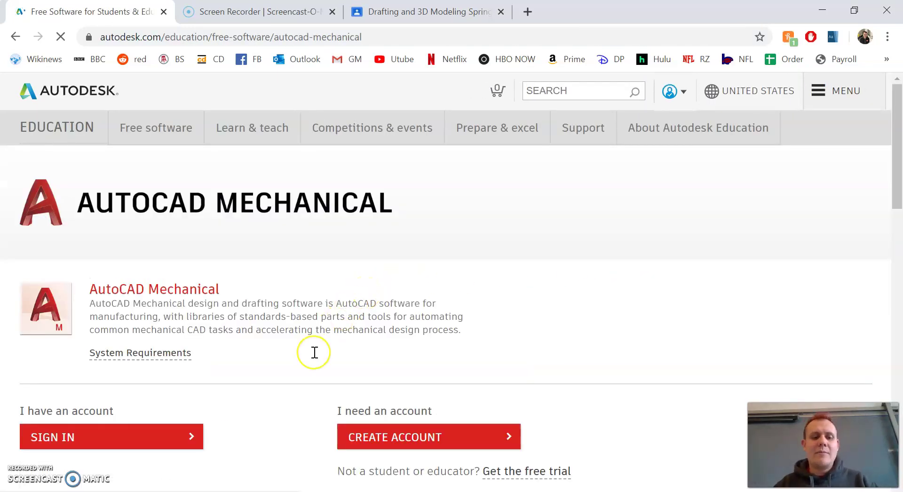
{"action": "scroll", "coordinate": [315, 352], "scroll_direction": "down", "scroll_amount": 1}
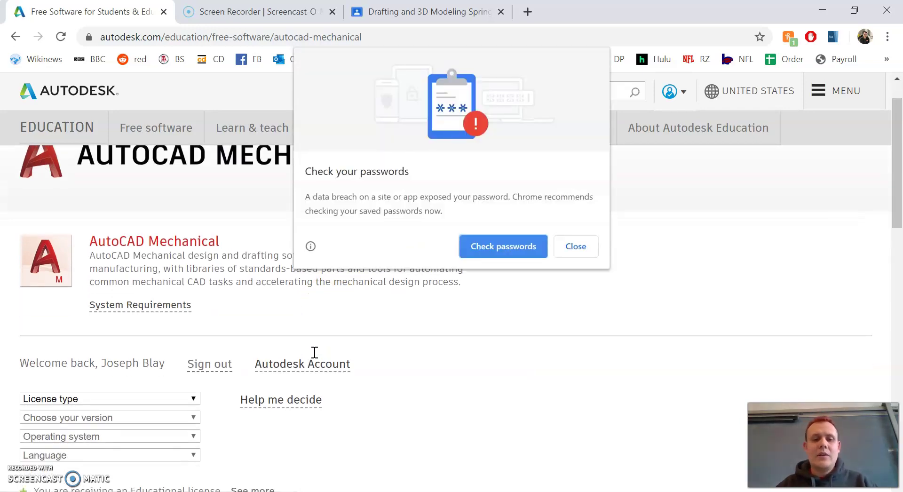
{"action": "left_click", "coordinate": [594, 250]}
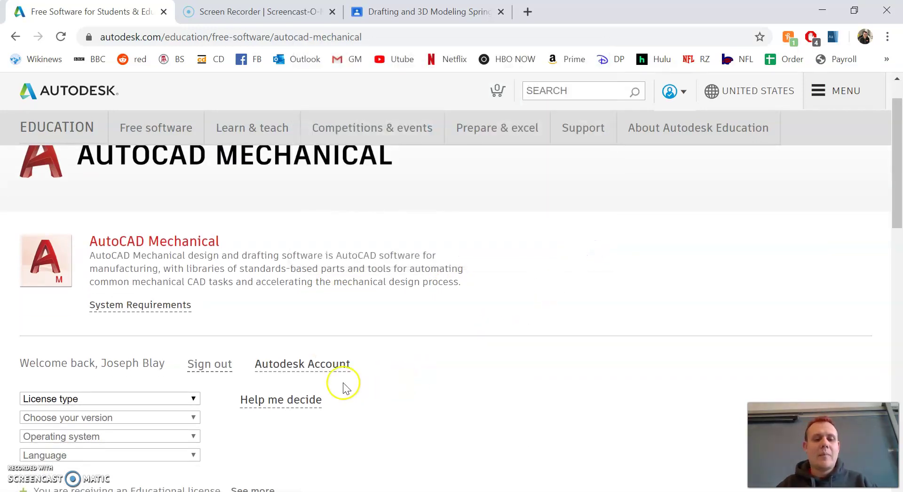
{"action": "scroll", "coordinate": [347, 384], "scroll_direction": "down", "scroll_amount": 2}
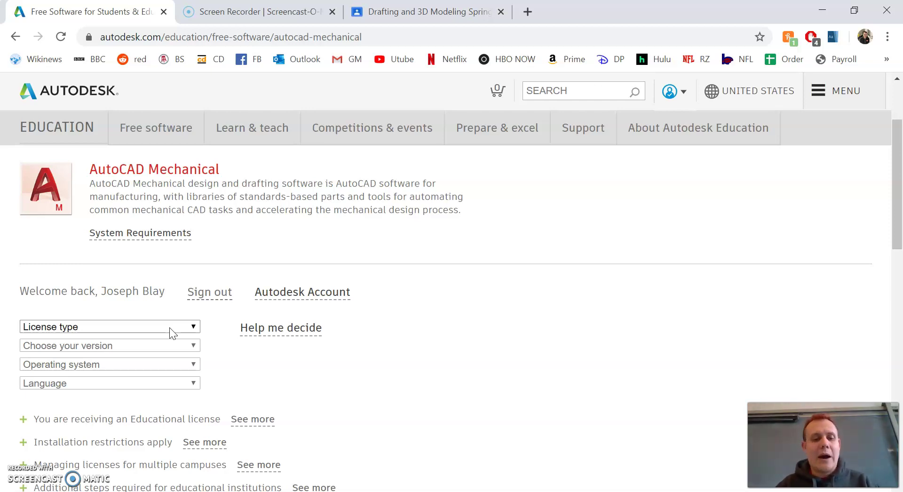
Choose a Personal license, version AutoCAD Mechanical 2020, Windows 64-bit and English
{"action": "left_click", "coordinate": [171, 327]}
{"action": "left_click", "coordinate": [165, 369]}
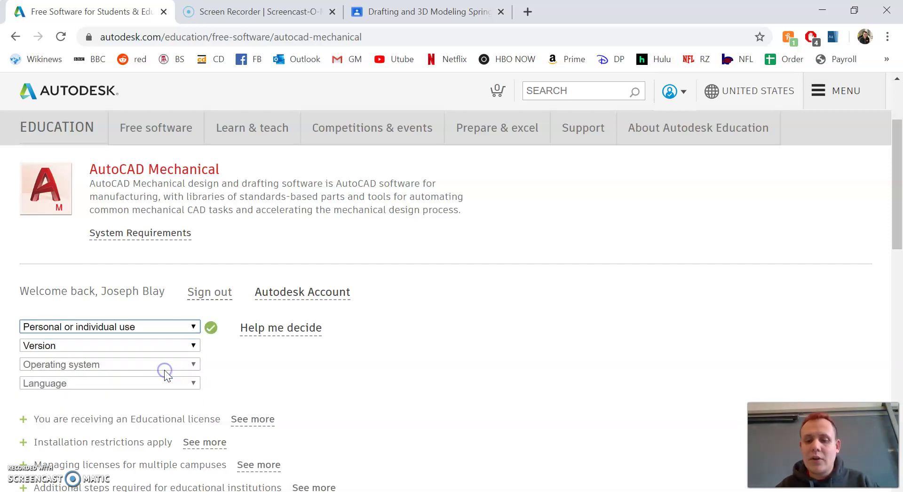
{"action": "left_click", "coordinate": [160, 347]}
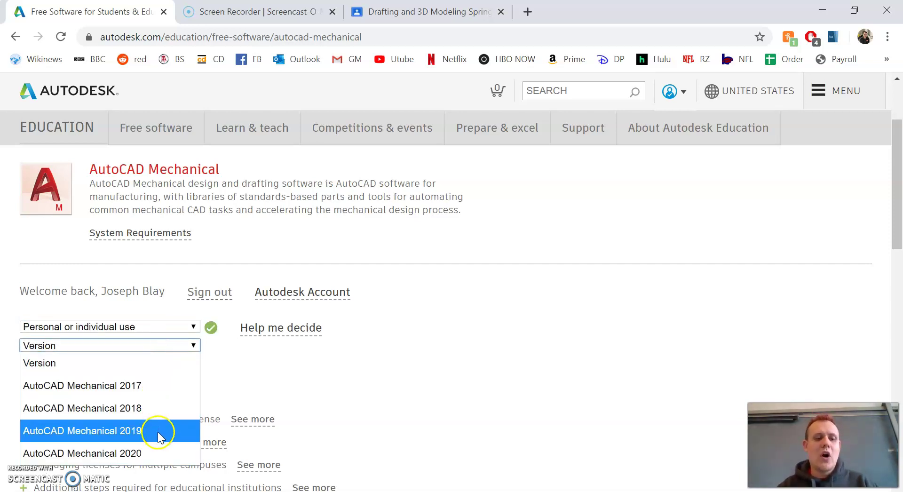
{"action": "left_click", "coordinate": [159, 452]}
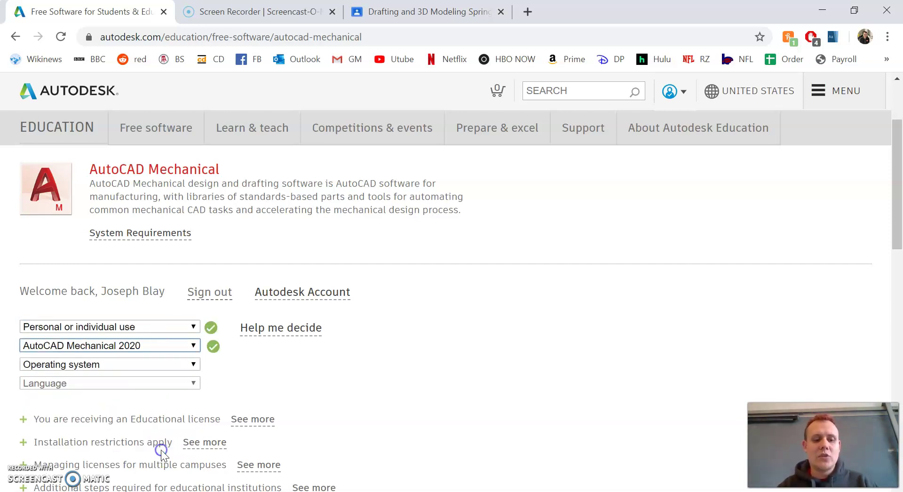
{"action": "left_click", "coordinate": [137, 363]}
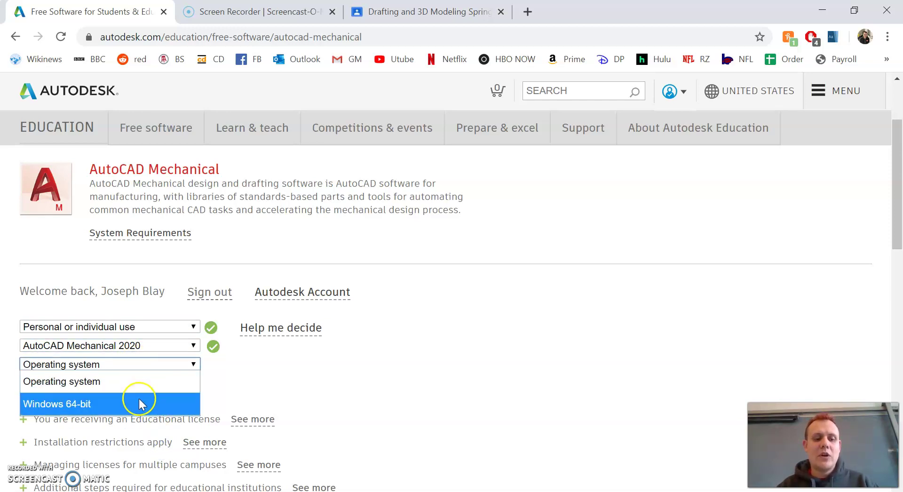
{"action": "left_click", "coordinate": [139, 399]}
{"action": "left_click", "coordinate": [136, 383]}
{"action": "left_click", "coordinate": [100, 110]}
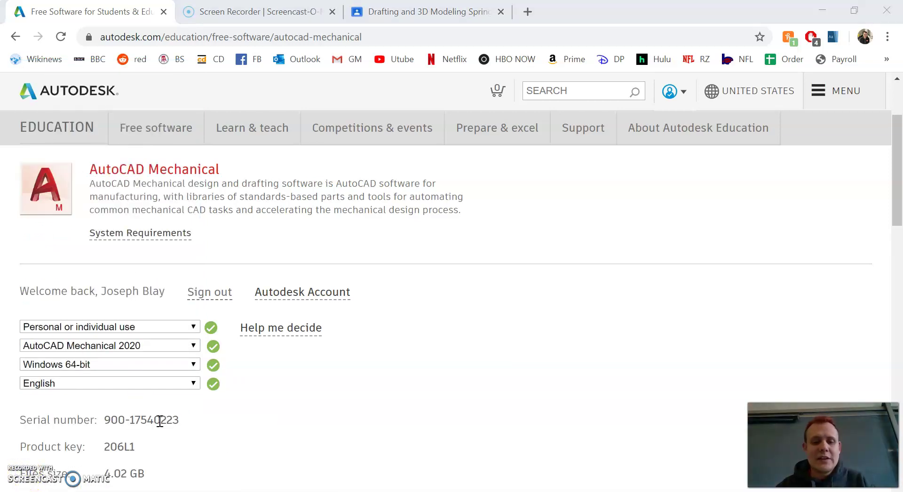
Start installing AutoCAD Mechanical 2020 with INSTALL NOW further down the page
{"action": "scroll", "coordinate": [160, 421], "scroll_direction": "down", "scroll_amount": 2}
{"action": "scroll", "coordinate": [160, 422], "scroll_direction": "down", "scroll_amount": 3}
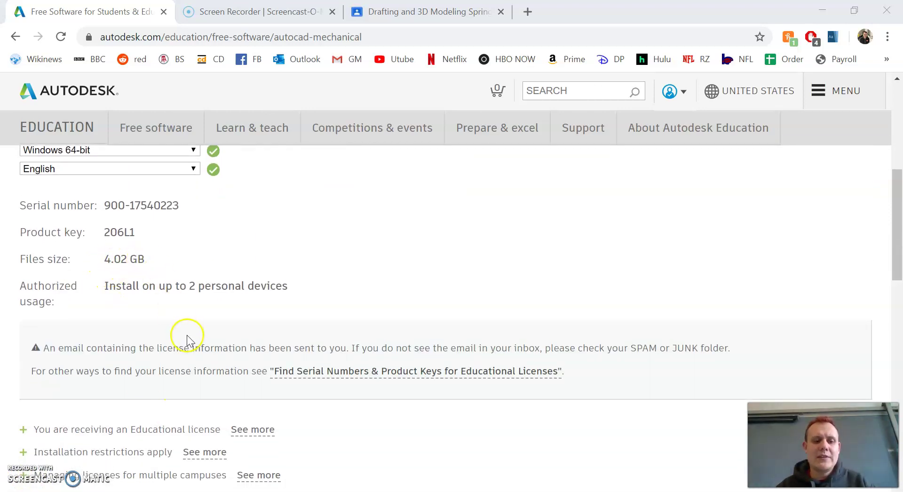
{"action": "scroll", "coordinate": [187, 336], "scroll_direction": "down", "scroll_amount": 4}
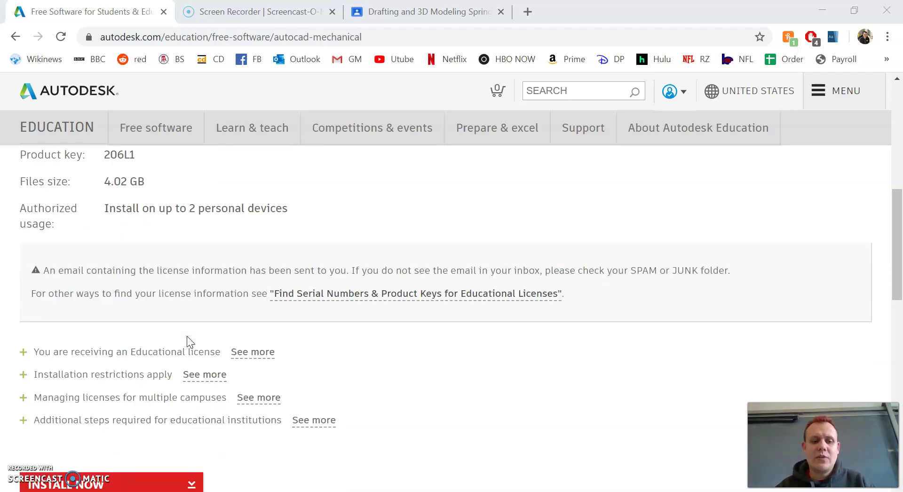
{"action": "left_click", "coordinate": [134, 385]}
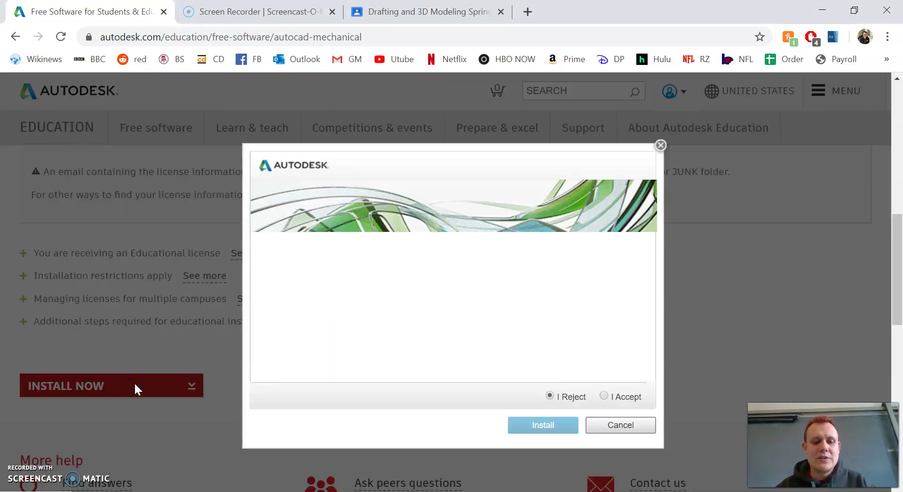
Accept the license, save the installer to Downloads, and open the downloaded file
{"action": "left_click", "coordinate": [611, 396]}
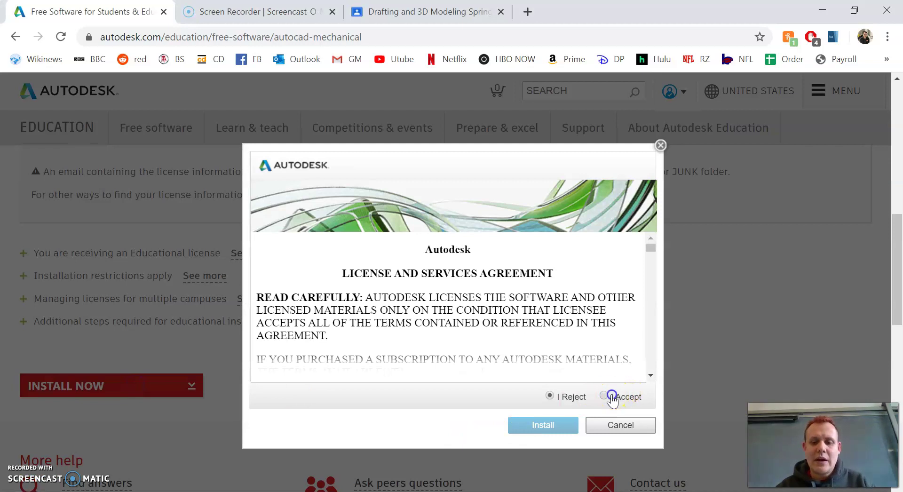
{"action": "left_click", "coordinate": [563, 429]}
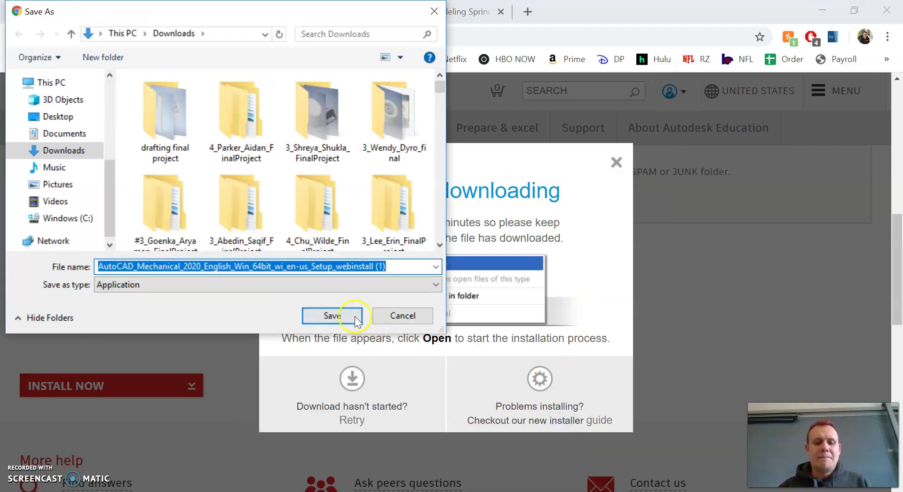
{"action": "left_click", "coordinate": [351, 321]}
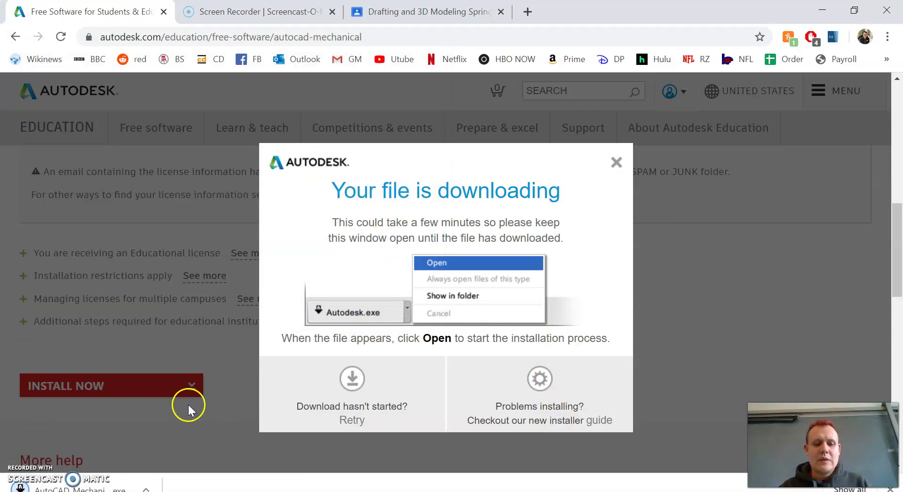
{"action": "left_click", "coordinate": [120, 480]}
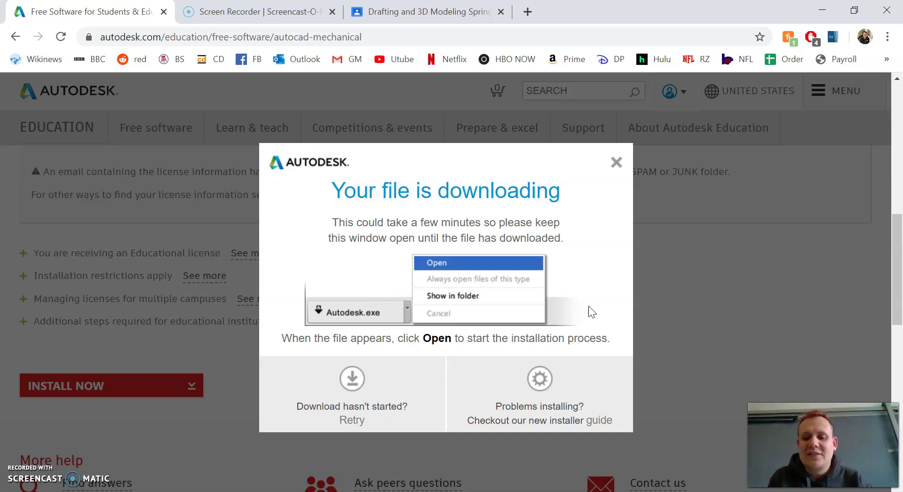
Wait for the download to finish and the AutoCAD Mechanical 2020 installer to initialize
{"action": "left_click", "coordinate": [575, 357]}
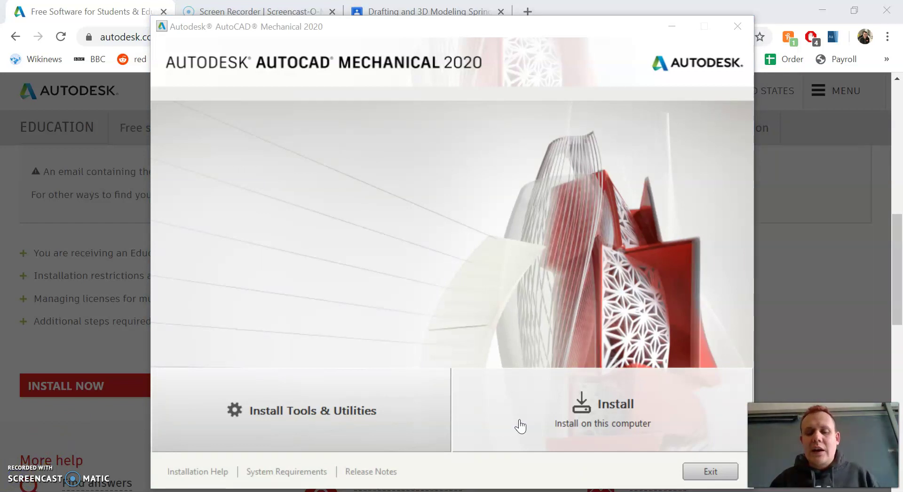
Install on this computer using the default C:\Program Files\Autodesk\ path
{"action": "left_click", "coordinate": [521, 427]}
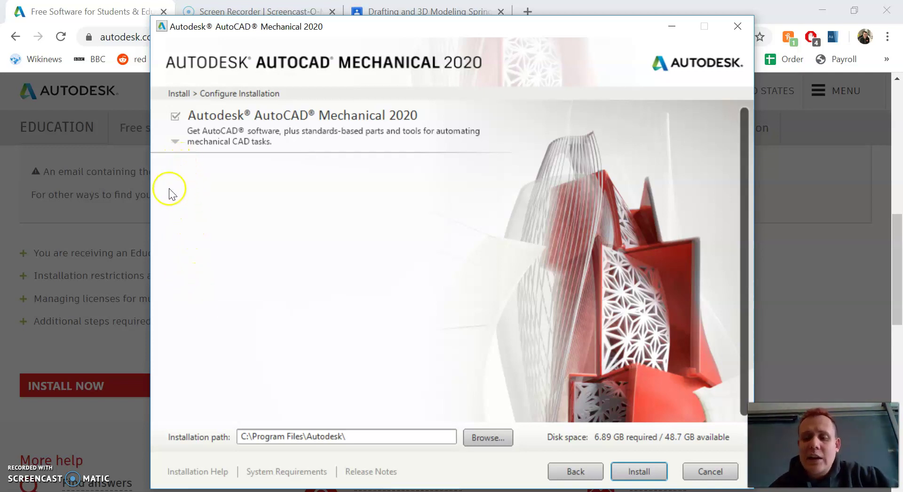
{"action": "left_click", "coordinate": [636, 471]}
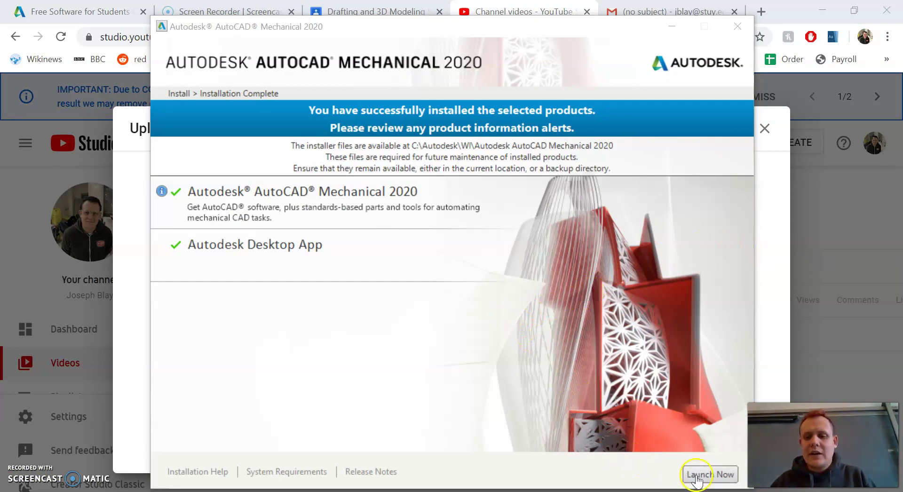
Launch AutoCAD Mechanical, dismiss the display-scale warning, and switch to its window
{"action": "left_click", "coordinate": [697, 478]}
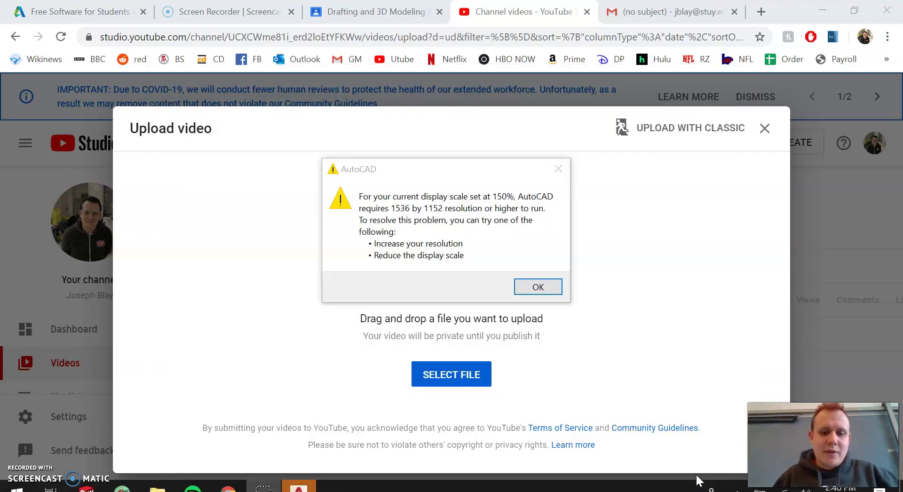
{"action": "left_click", "coordinate": [549, 284]}
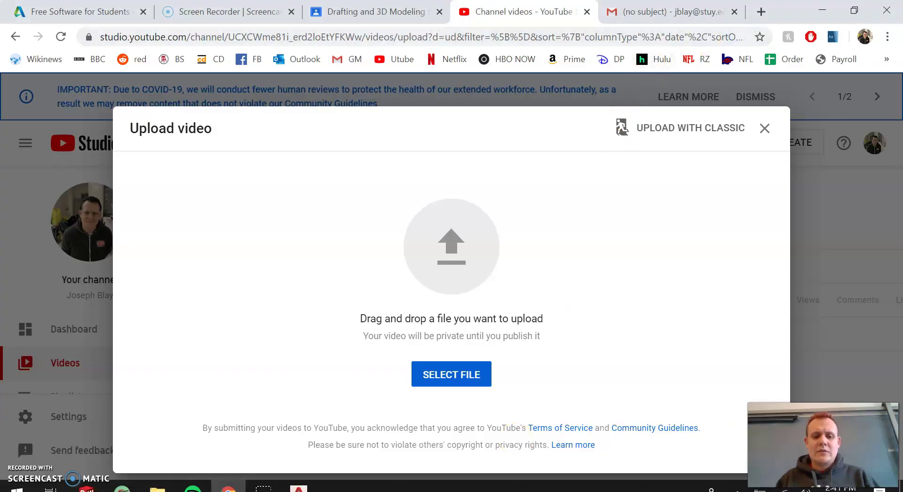
{"action": "left_click", "coordinate": [299, 487]}
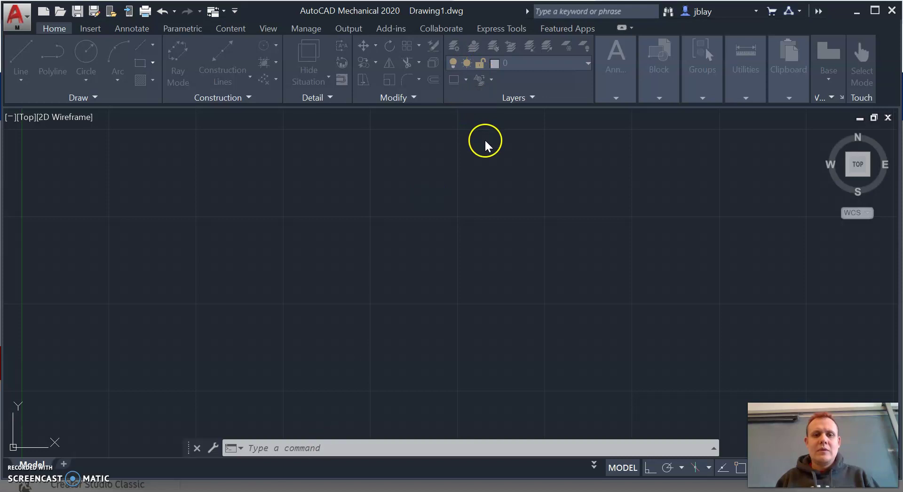
Bring the license window forward, then draw a radius-5 circle at a picked centre
{"action": "left_click", "coordinate": [334, 487]}
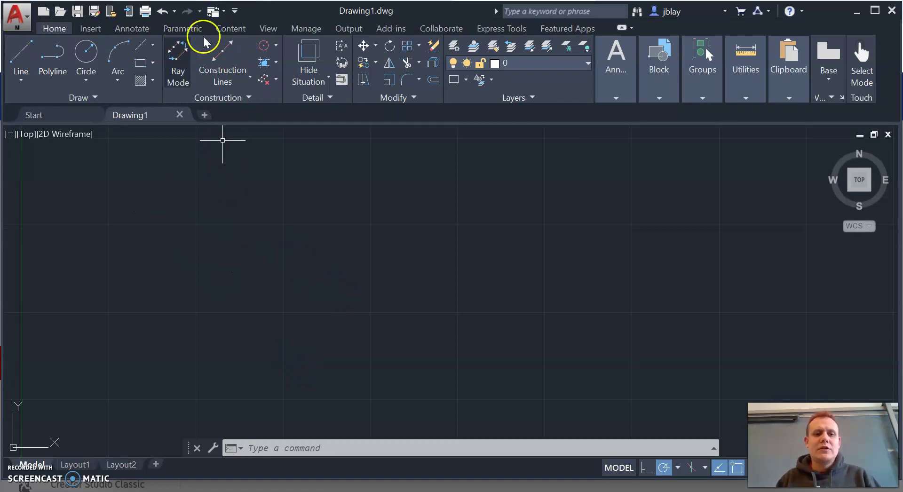
{"action": "left_click", "coordinate": [97, 51]}
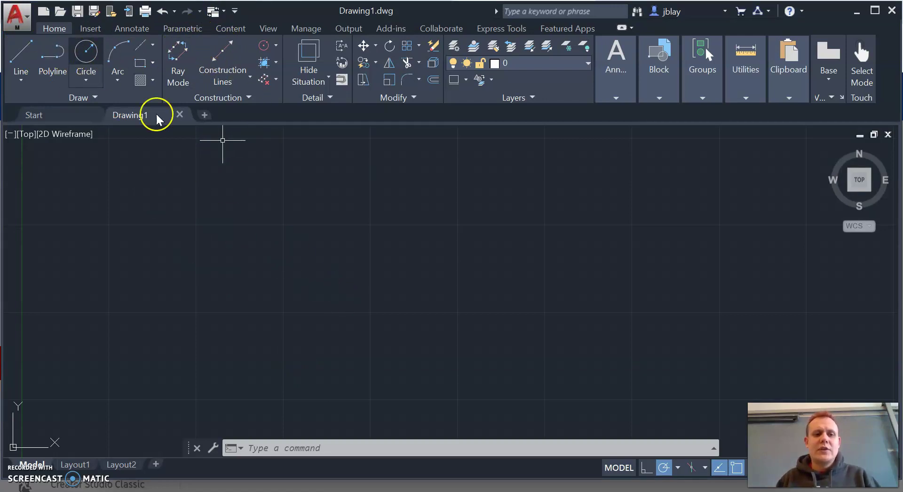
{"action": "left_click", "coordinate": [373, 255]}
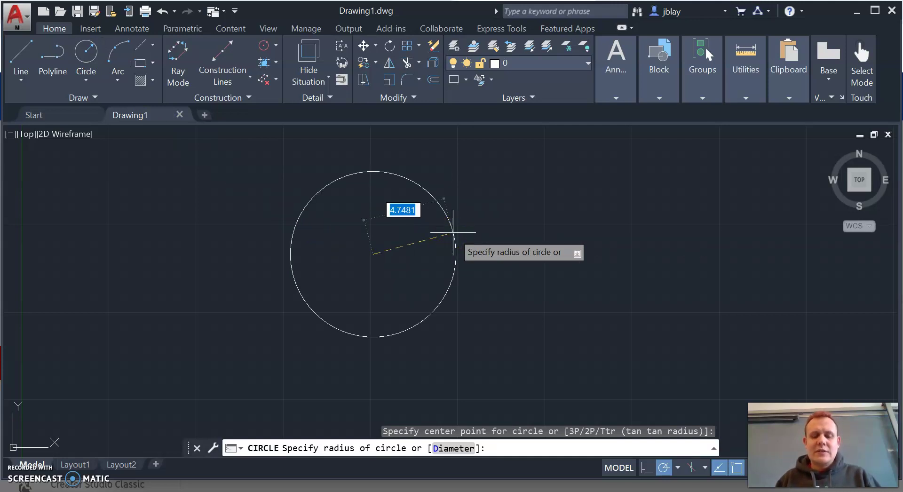
{"action": "key", "text": "BackSpace"}
{"action": "type", "text": "1"}
{"action": "key", "text": "Return"}
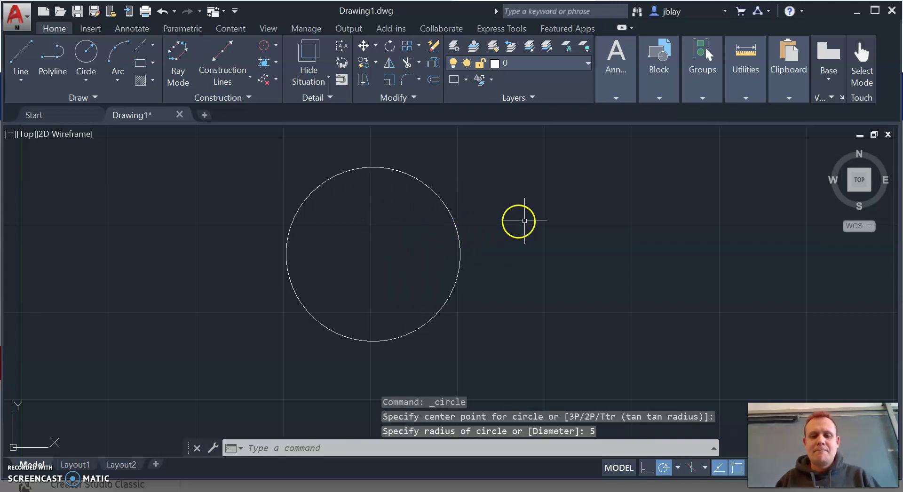